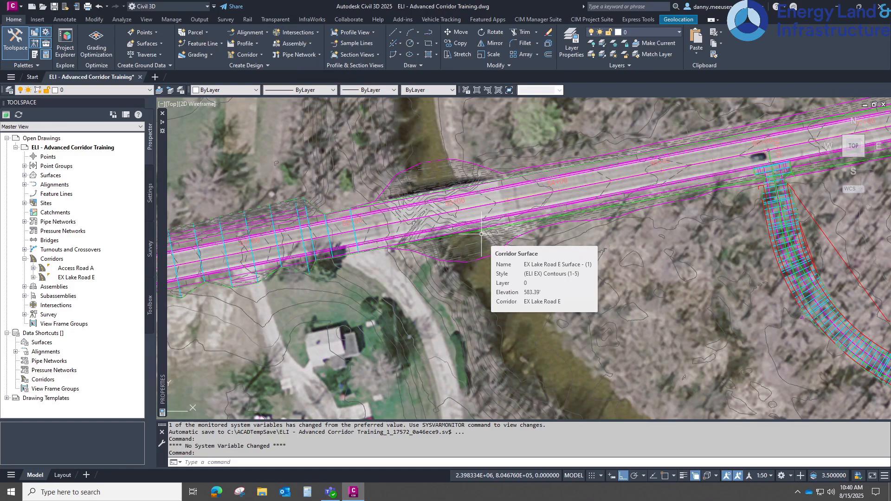
Examine the Lake Road E corridor and its daylight limits where the road crosses the creek near station 53+00
scroll(482, 233, "down", 4)
mouse_move(481, 234)
middle_mouse_down()
mouse_move(449, 242)
mouse_move(656, 216)
middle_mouse_up()
scroll(223, 235, "up", 2)
mouse_move(223, 235)
middle_mouse_down()
mouse_move(336, 235)
mouse_move(389, 264)
middle_mouse_up()
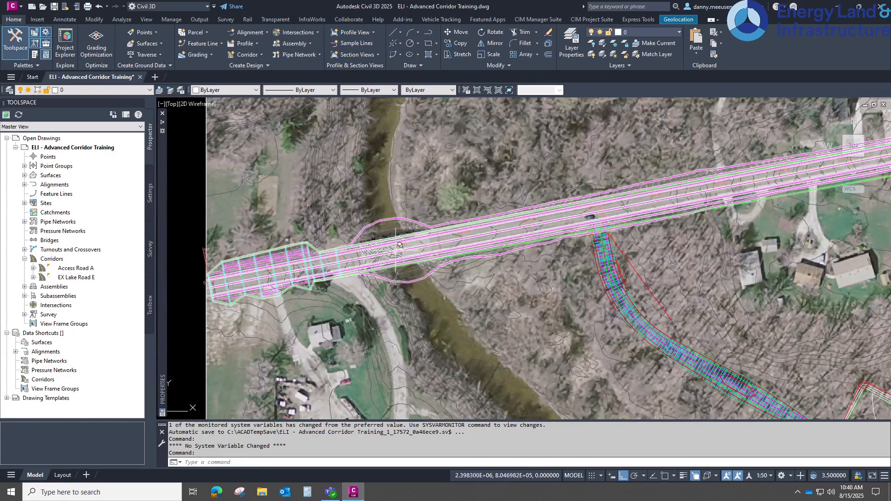
scroll(389, 264, "up", 3)
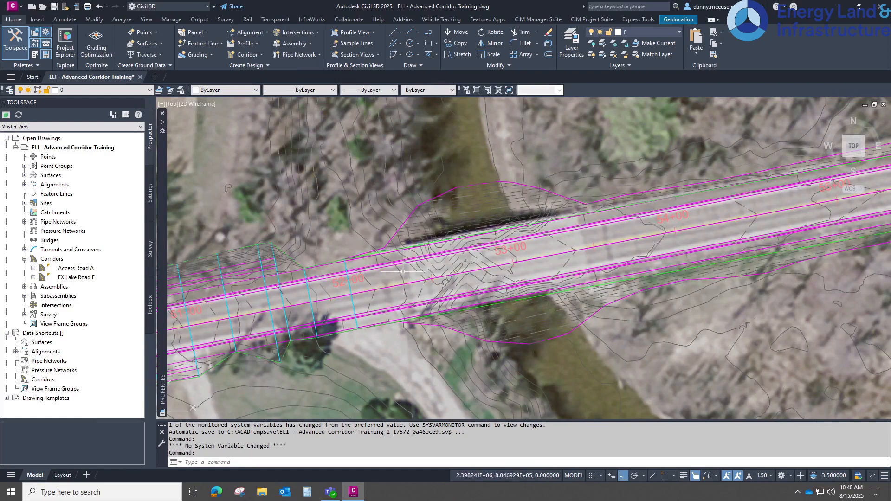
scroll(439, 267, "down", 2)
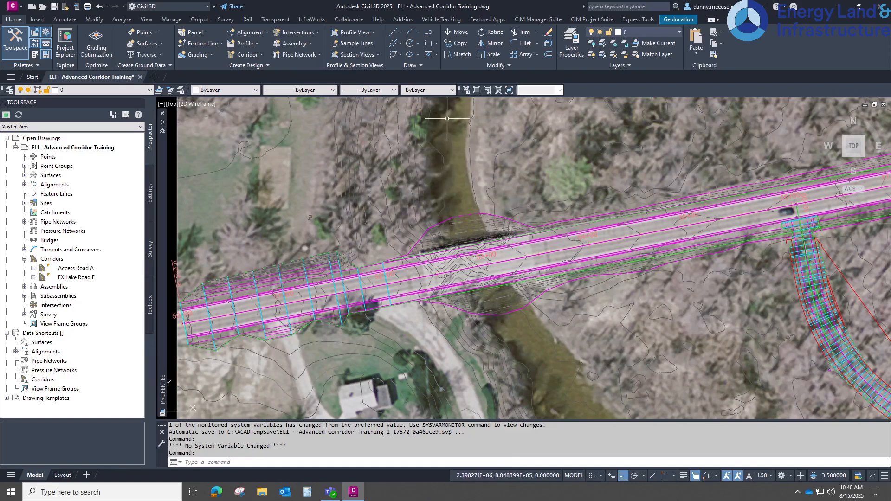
scroll(544, 321, "down", 1)
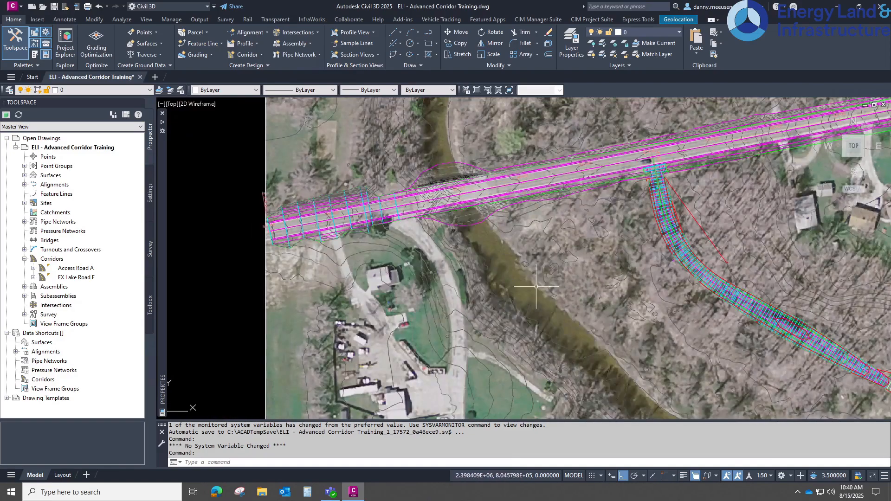
scroll(455, 167, "up", 5)
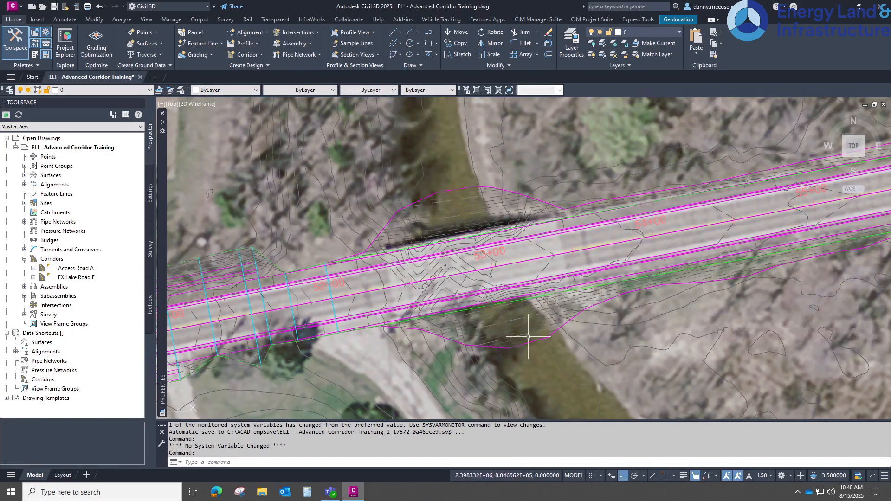
scroll(502, 321, "down", 4)
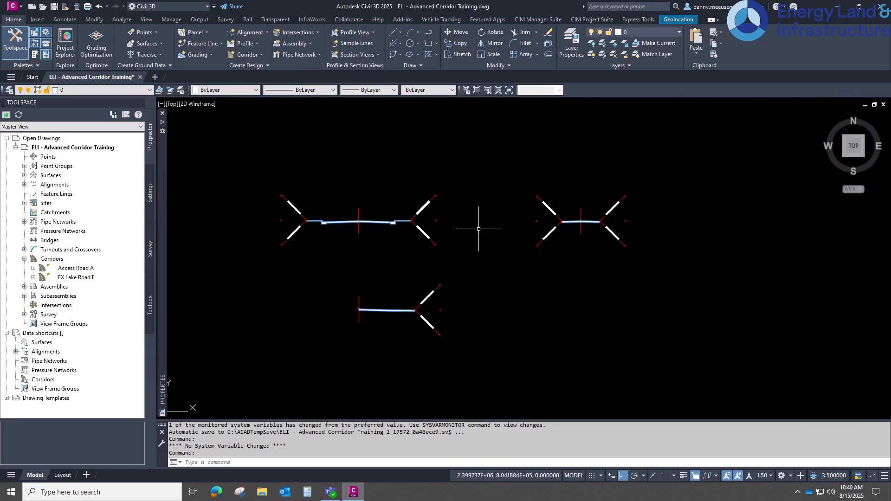
Check the name of the full-width road assembly with curbs and sidewalks in its properties
middle_click_drag(419, 228, 468, 249)
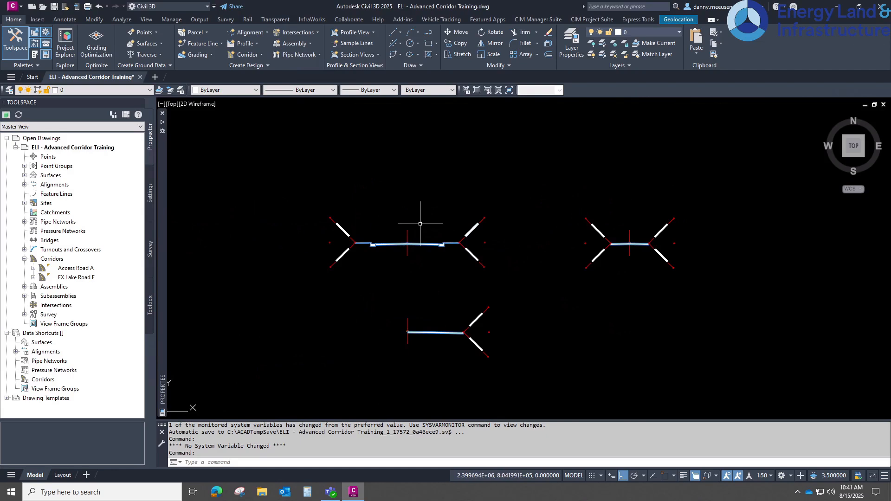
left_click(420, 224)
left_click(385, 255)
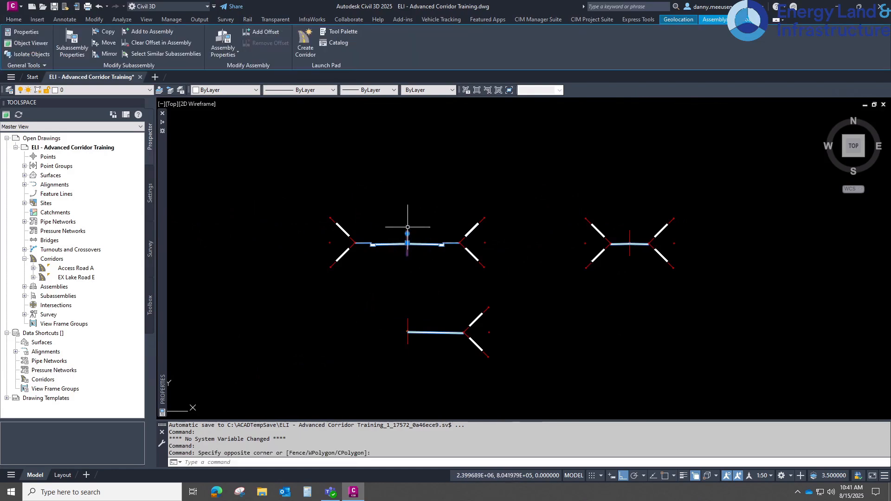
mouse_move(163, 181)
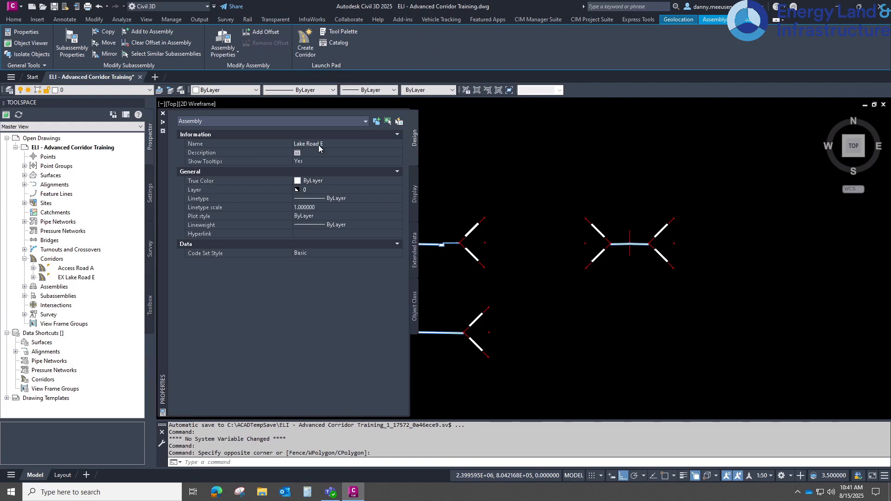
key("Escape")
key("Escape")
key("Escape")
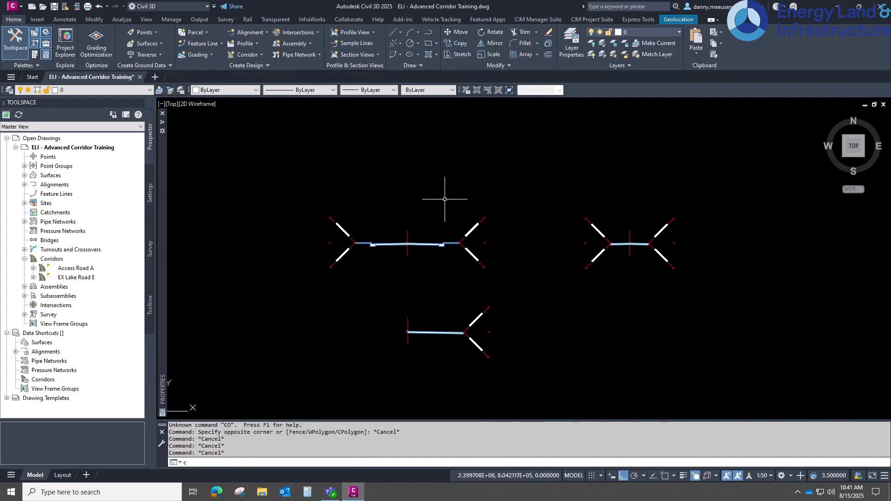
Copy the Lake Road E assembly about 165 units east, past the narrower access road assembly
type("c")
key("Return")
left_click(421, 212)
left_click(393, 235)
key("Return")
left_click(412, 228)
middle_click_drag(832, 183, 575, 183)
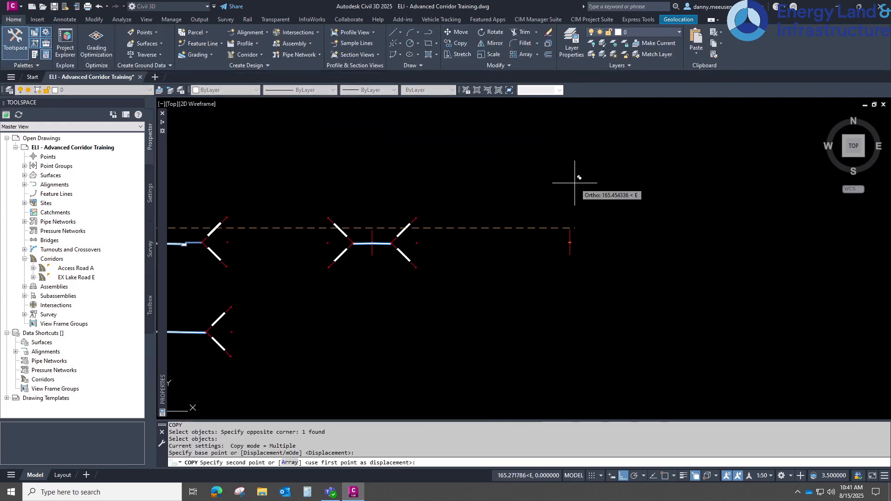
left_click(575, 183)
key("Escape")
key("Escape")
key("Escape")
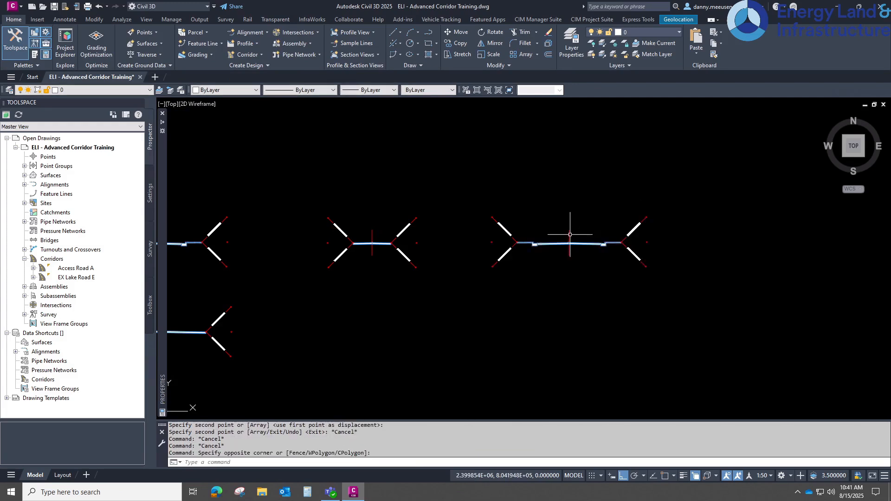
Rename the copied Lake Road E assembly with the suffix "- Bridge" and apply the change
left_click(572, 233)
left_click(564, 246)
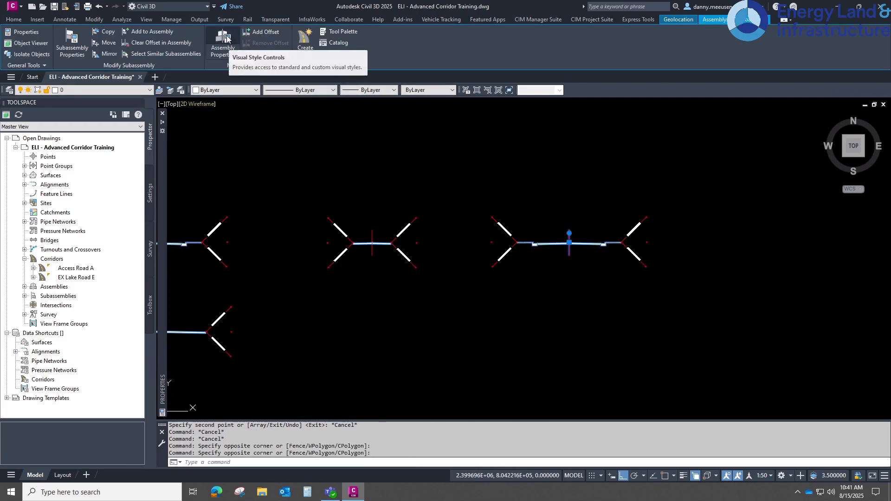
left_click(229, 38)
left_click(194, 142)
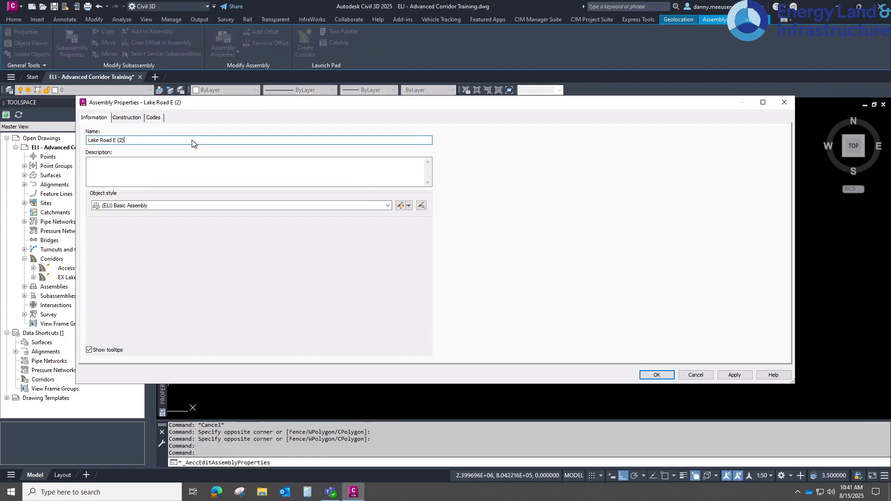
type("- Bridge")
left_click(739, 378)
left_click(658, 375)
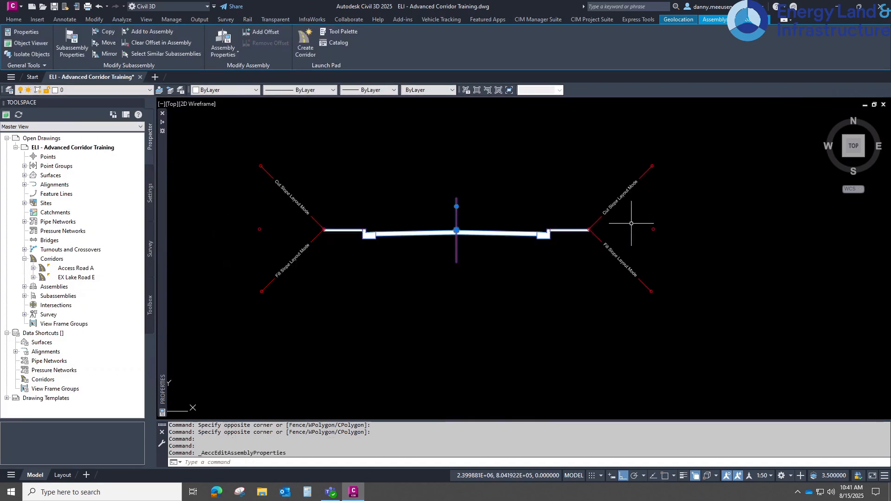
Erase the cut and fill slope subassemblies from both sides of the copied bridge assembly
key("Escape")
key("Escape")
key("Escape")
left_click(638, 159)
left_click(632, 212)
type("e")
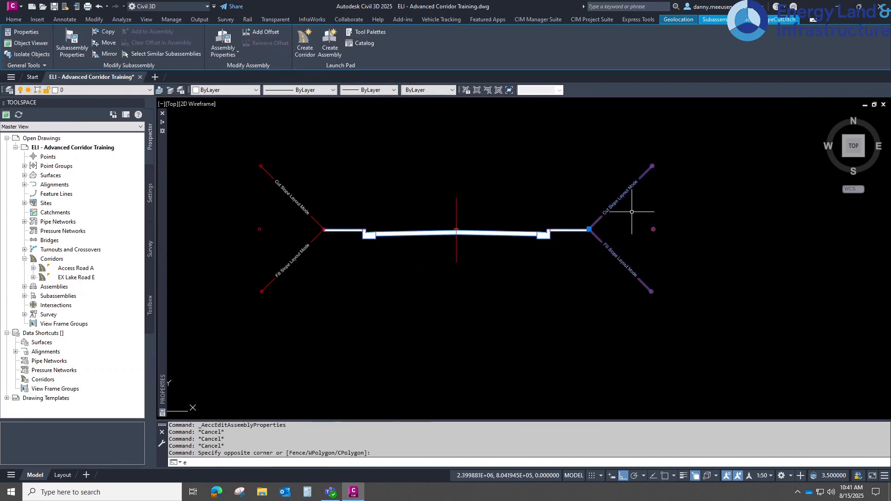
key("Return")
left_click(300, 159)
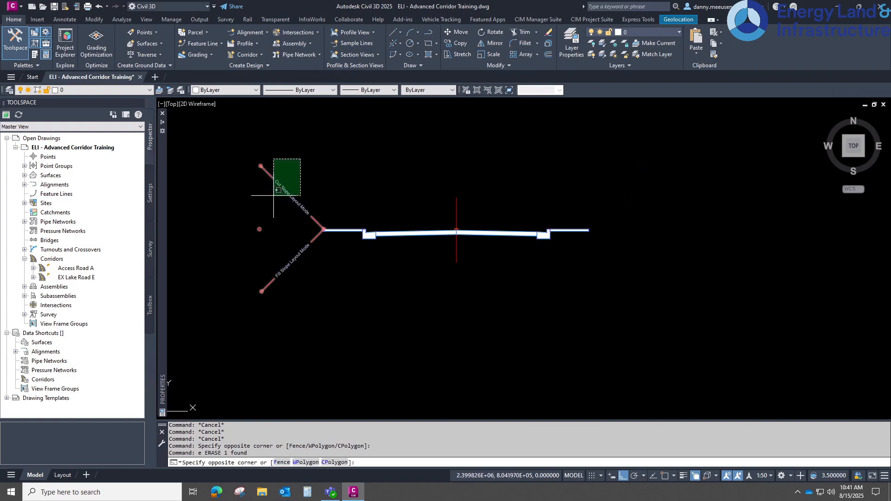
left_click(274, 195)
type("e")
key("Return")
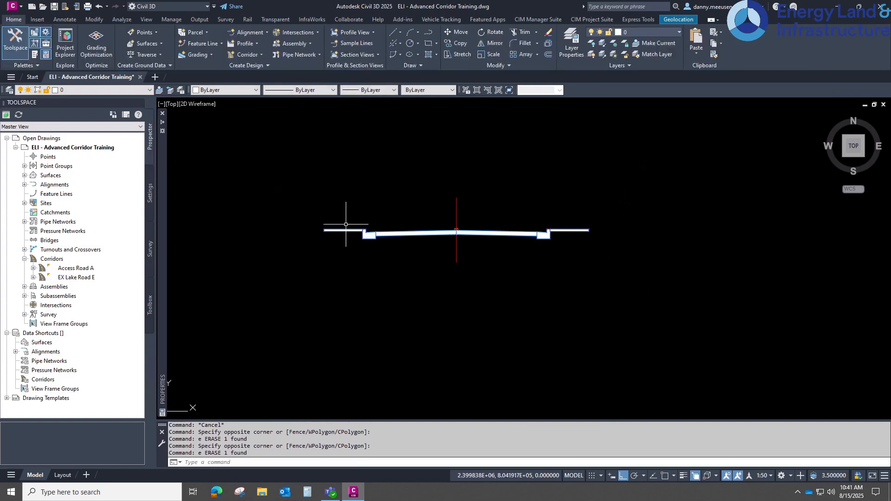
Review the bridge assembly's curb and sidewalk edges alongside the original assemblies
scroll(570, 215, "down", 2)
middle_click_drag(320, 240, 560, 205)
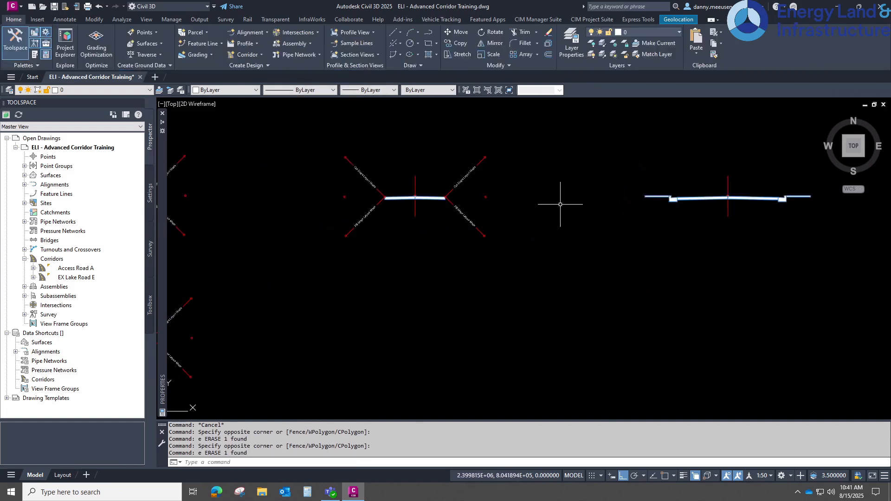
scroll(560, 204, "down", 3)
middle_click_drag(371, 193, 603, 224)
scroll(603, 225, "down", 3)
middle_click_drag(370, 211, 670, 248)
scroll(485, 251, "up", 4)
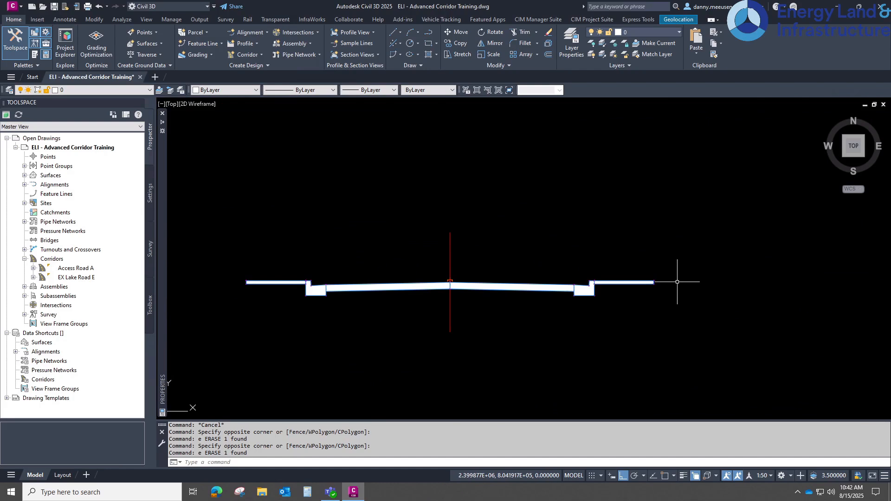
scroll(445, 250, "down", 2)
middle_click_drag(439, 243, 465, 255)
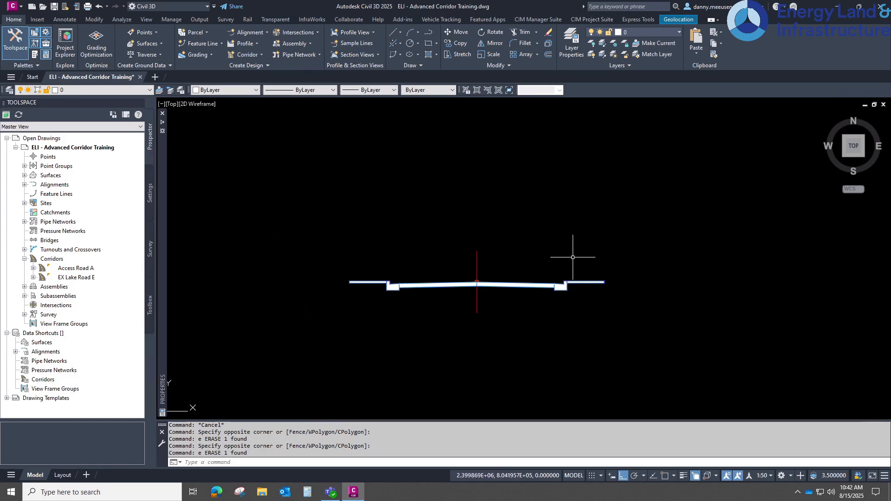
Open the EX Lake Road E corridor's properties at its baseline and region parameters
scroll(571, 257, "down", 8)
middle_click_drag(352, 221, 464, 288)
scroll(445, 283, "down", 3)
mouse_move(341, 259)
middle_mouse_down()
mouse_move(532, 277)
mouse_move(714, 361)
middle_mouse_up()
middle_click_drag(231, 130, 430, 292)
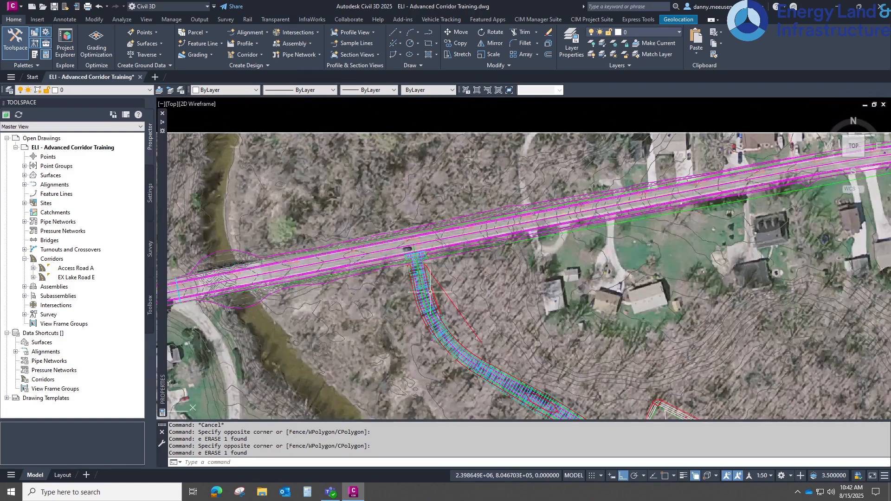
scroll(430, 292, "up", 6)
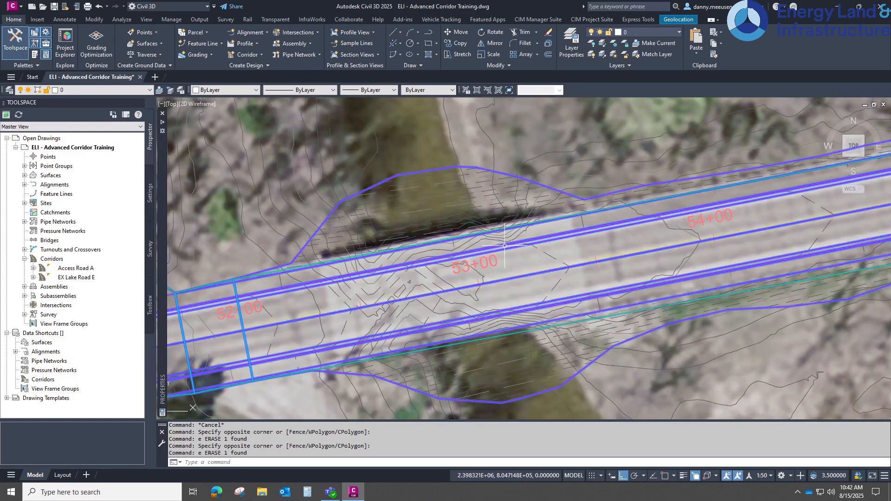
middle_click_drag(505, 246, 540, 225)
left_click(539, 226)
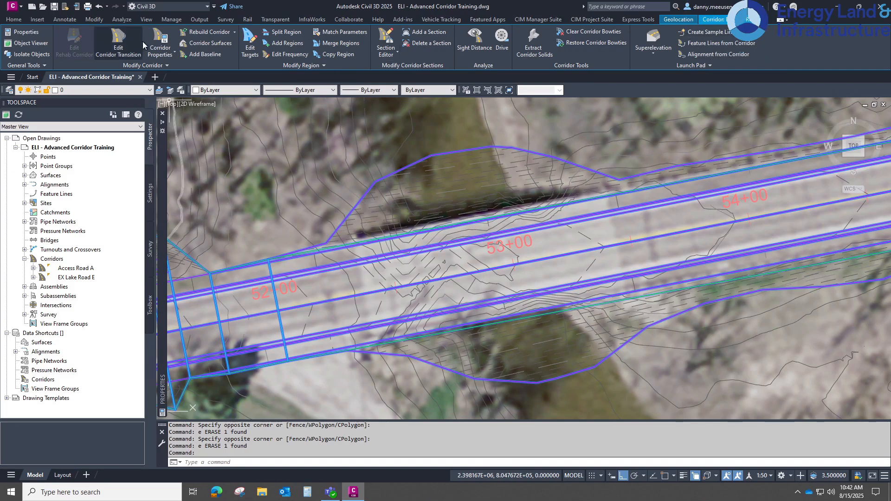
left_click(161, 36)
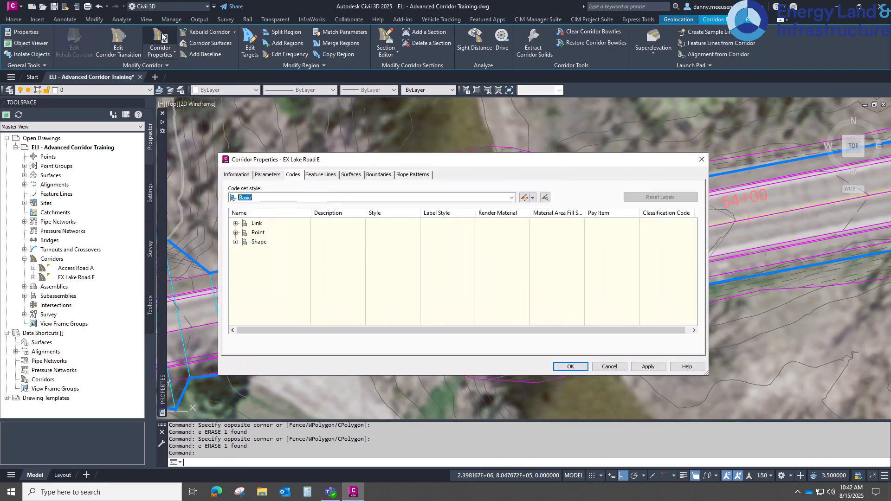
left_click(271, 175)
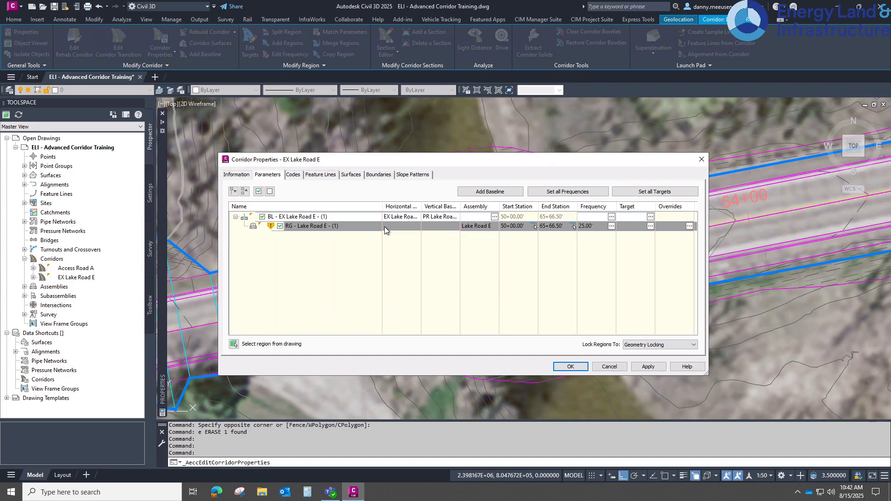
Split the Lake Road E corridor region at stations 52+00 and 53+50 to isolate the creek crossing
right_click(307, 227)
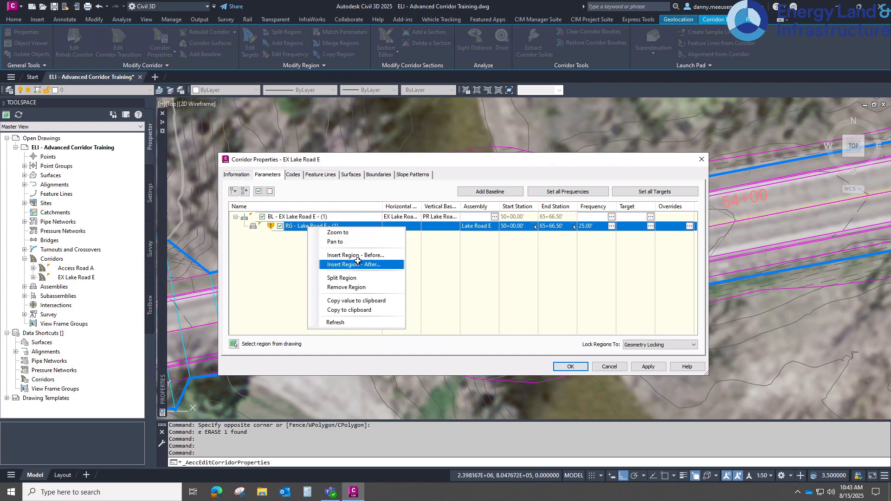
left_click(355, 278)
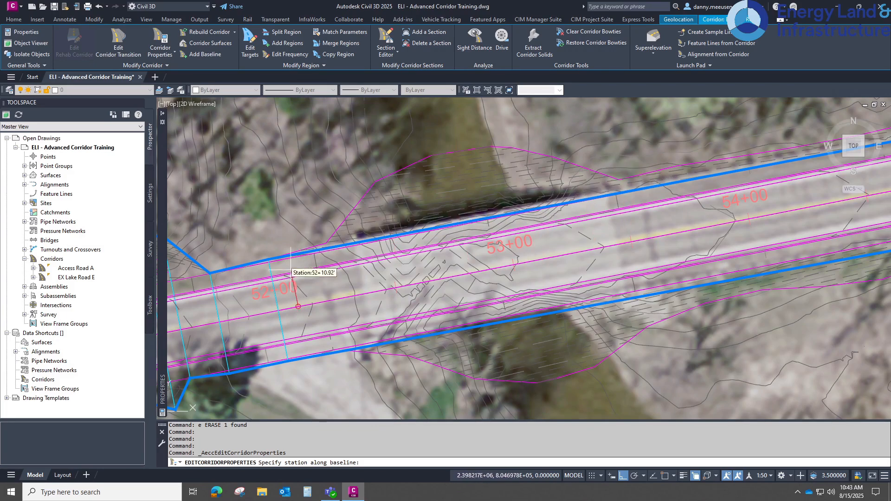
type("int")
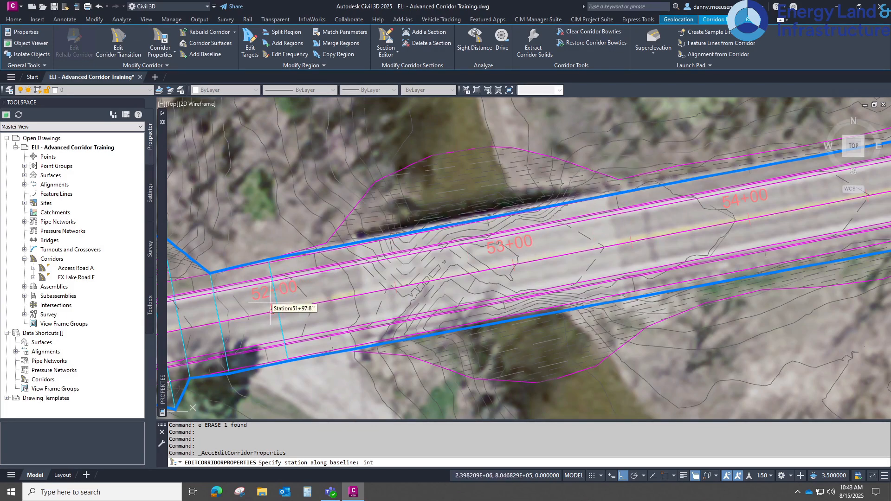
key("Return")
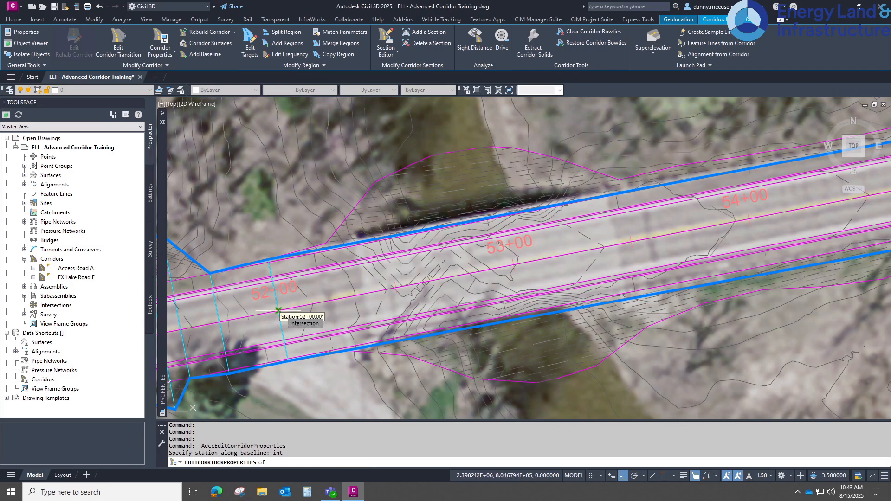
left_click(278, 310)
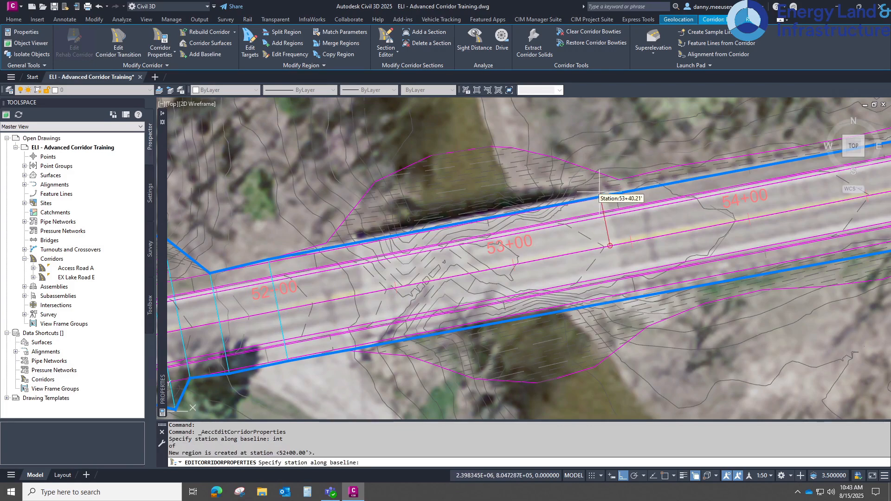
type("5350")
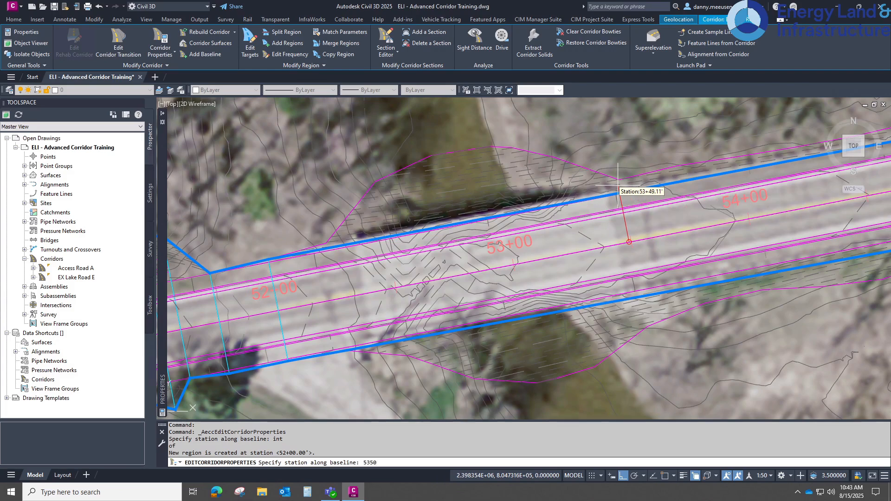
key("Return")
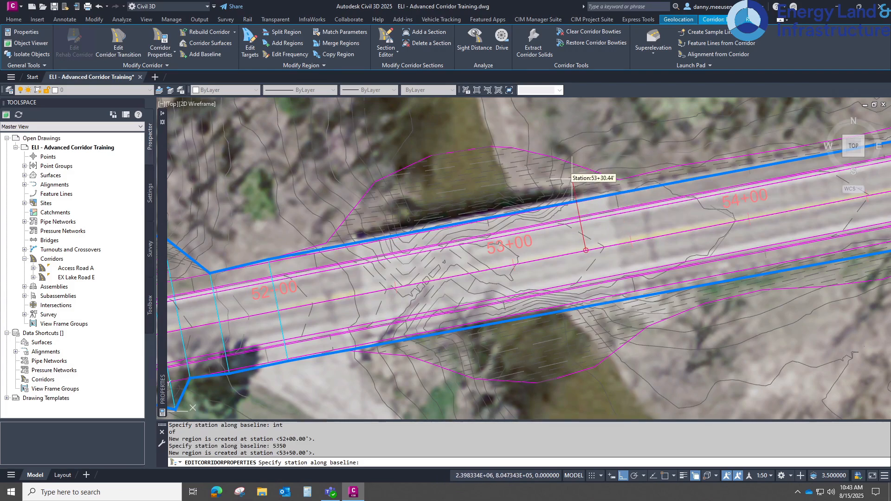
key("Return")
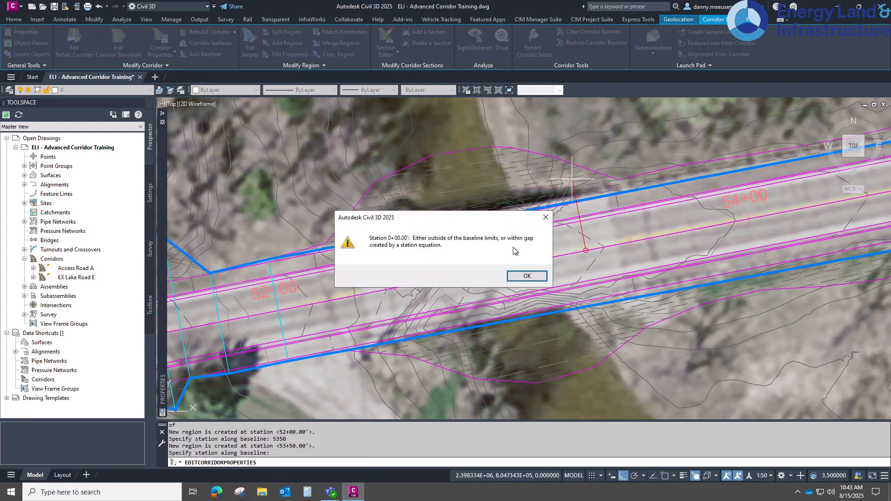
left_click(527, 275)
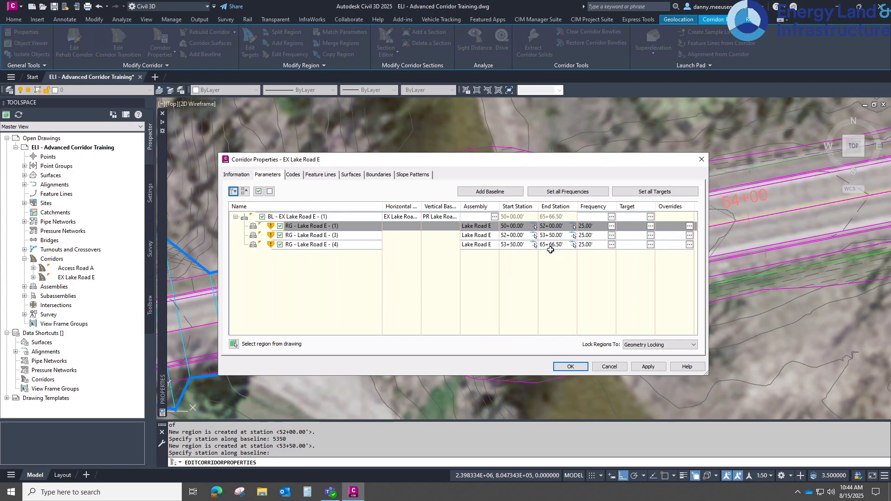
Assign the Lake Road E - Bridge assembly to the region between stations 52+00 and 53+50 and rebuild the corridor
left_click_drag(555, 163, 440, 141)
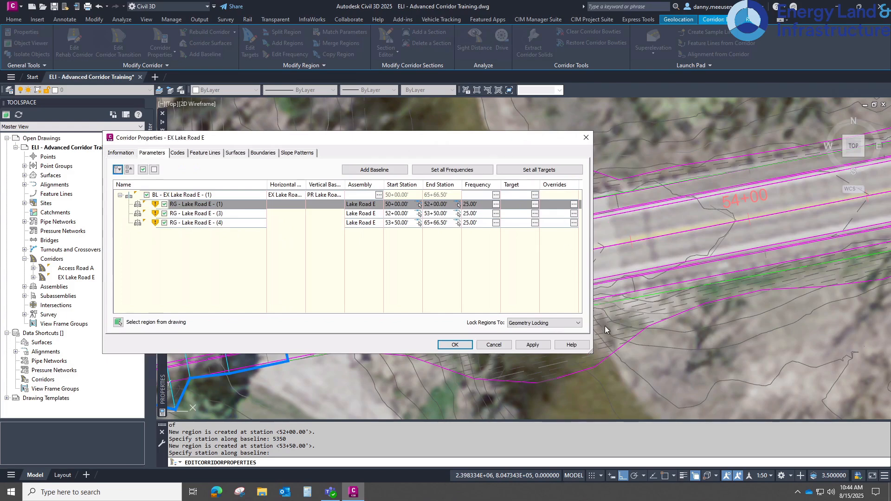
left_click_drag(594, 351, 824, 366)
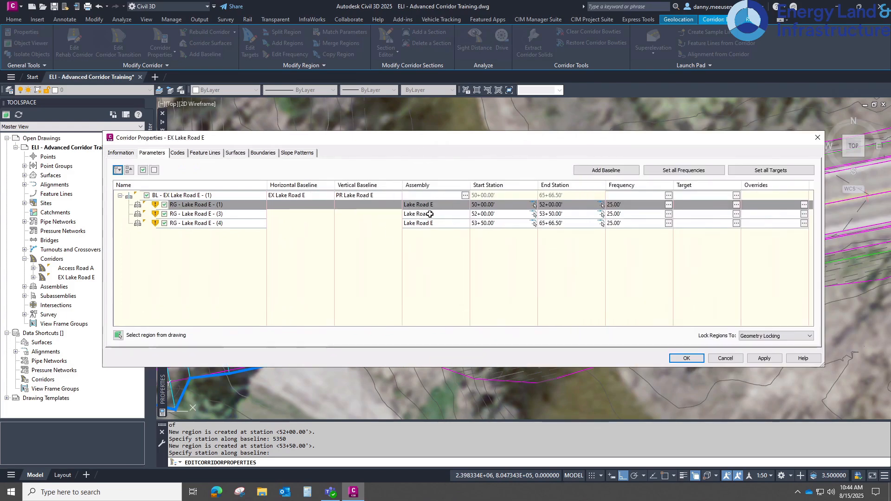
left_click(430, 214)
left_click_drag(439, 209, 441, 249)
key("Escape")
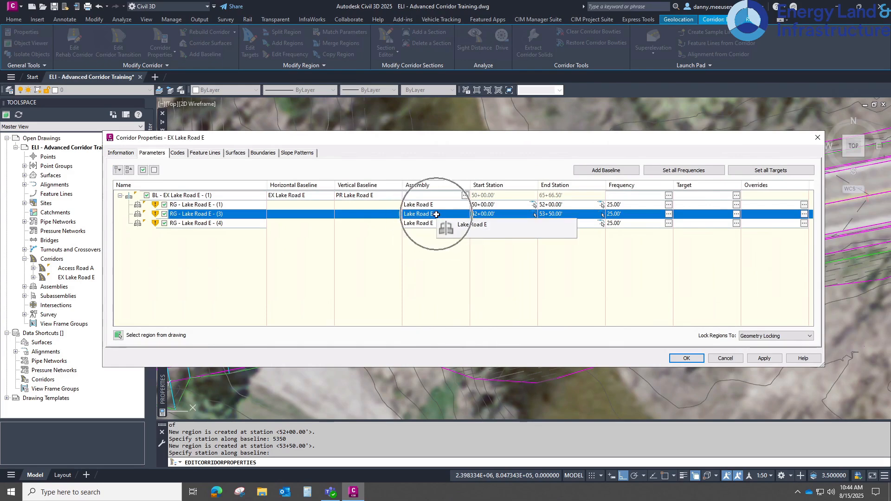
left_click(438, 216)
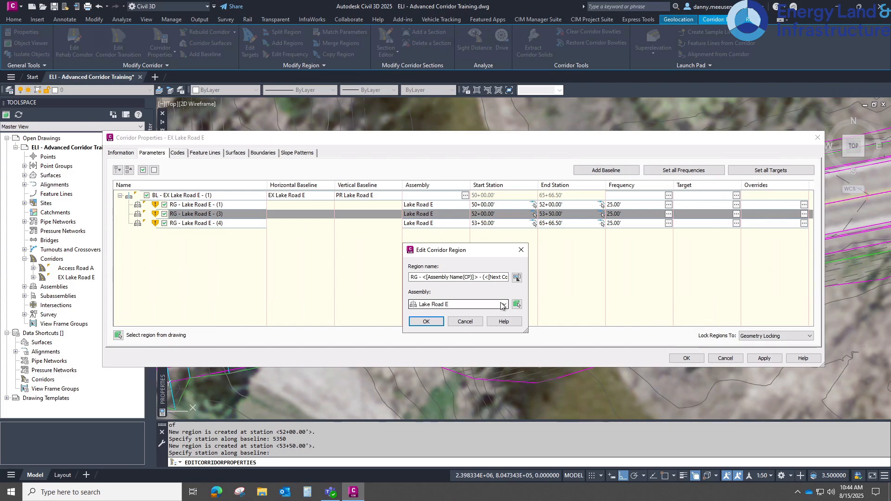
left_click(446, 305)
left_click(452, 336)
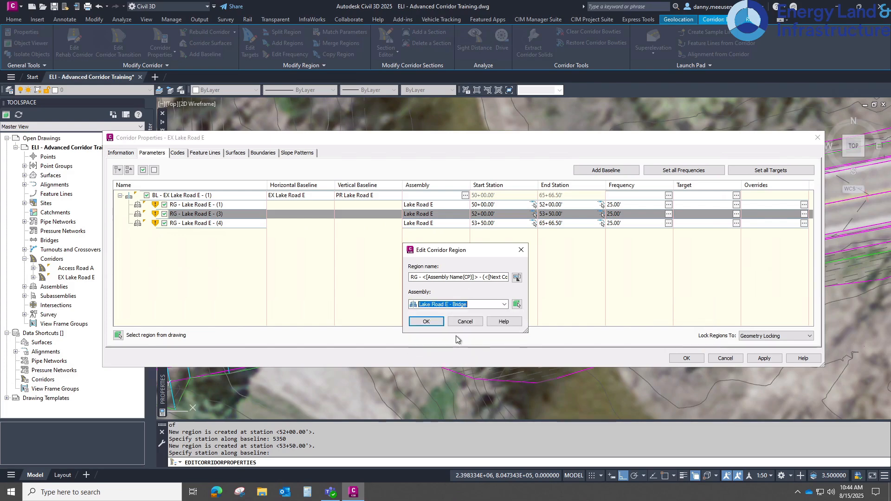
left_click(426, 322)
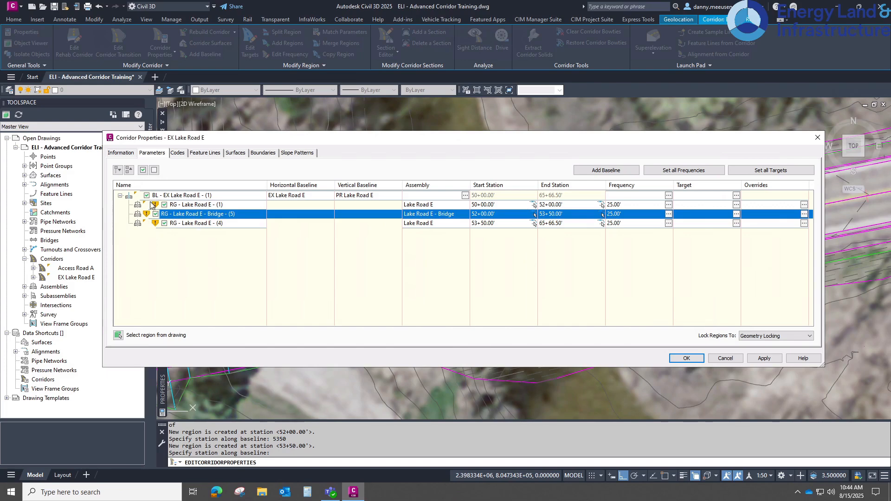
left_click(764, 358)
left_click(687, 358)
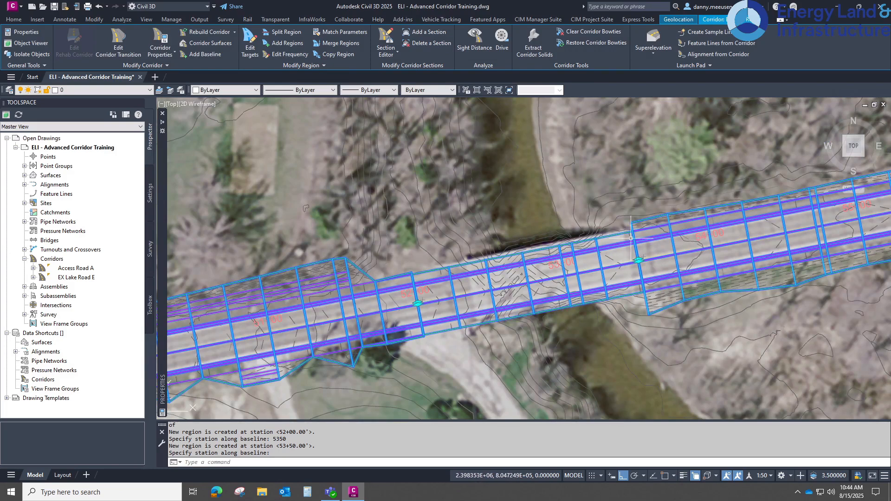
Examine the rebuilt Lake Road E bridge region over the creek and the Access Road A corridor around stations 13+00 to 14+00
mouse_move(638, 278)
middle_mouse_down()
mouse_move(593, 269)
mouse_move(571, 221)
middle_mouse_up()
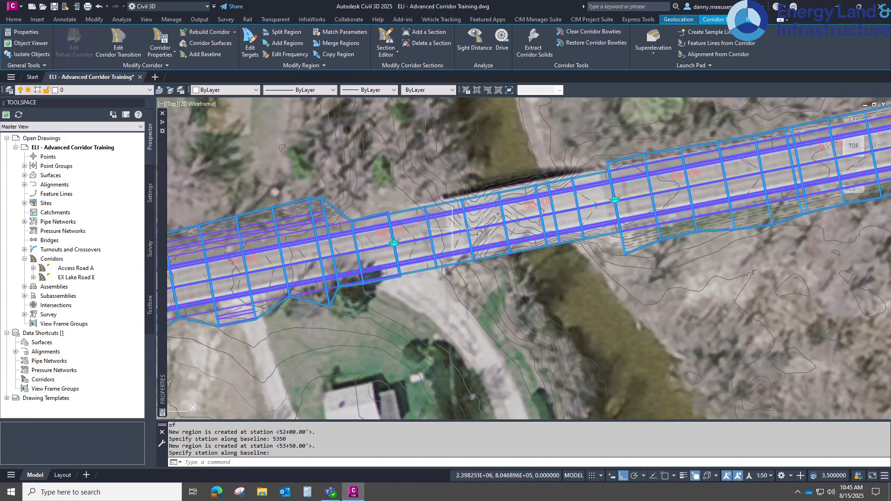
middle_click_drag(483, 183, 482, 213)
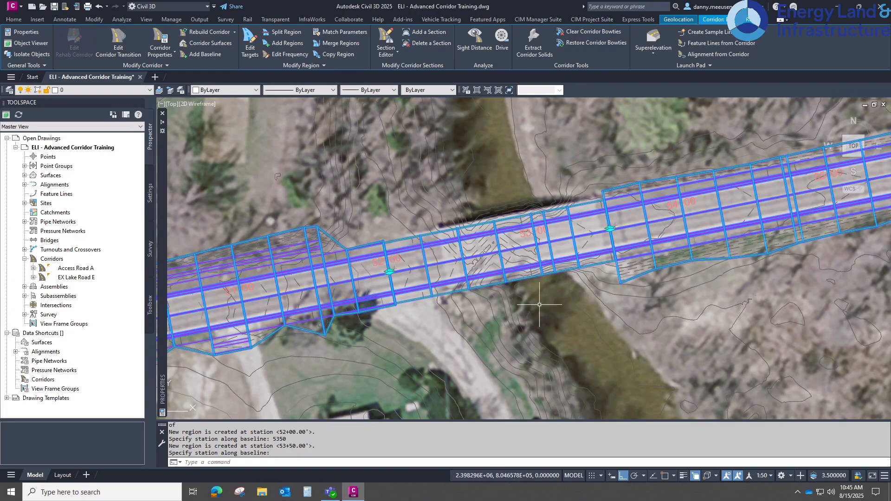
scroll(564, 274, "down", 3)
mouse_move(564, 274)
middle_mouse_down()
mouse_move(600, 274)
mouse_move(567, 274)
middle_mouse_up()
middle_click_drag(744, 320, 451, 284)
middle_click_drag(584, 290, 518, 194)
scroll(579, 323, "up", 2)
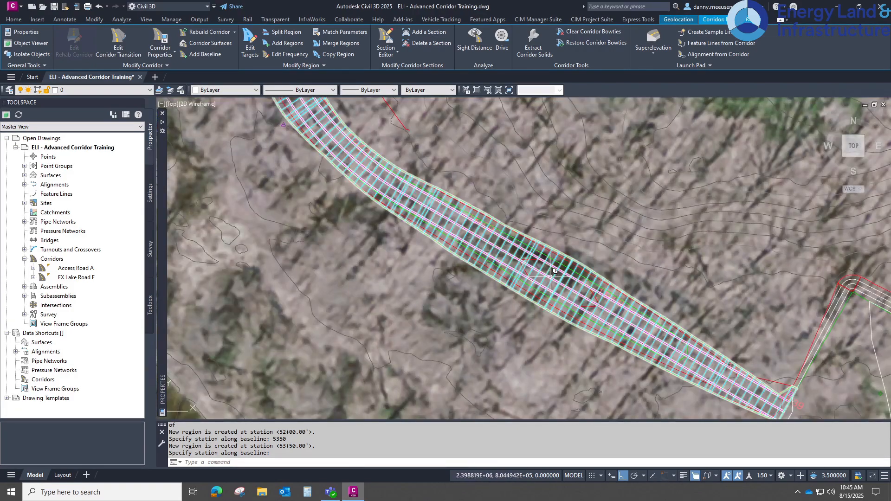
scroll(551, 286, "down", 3)
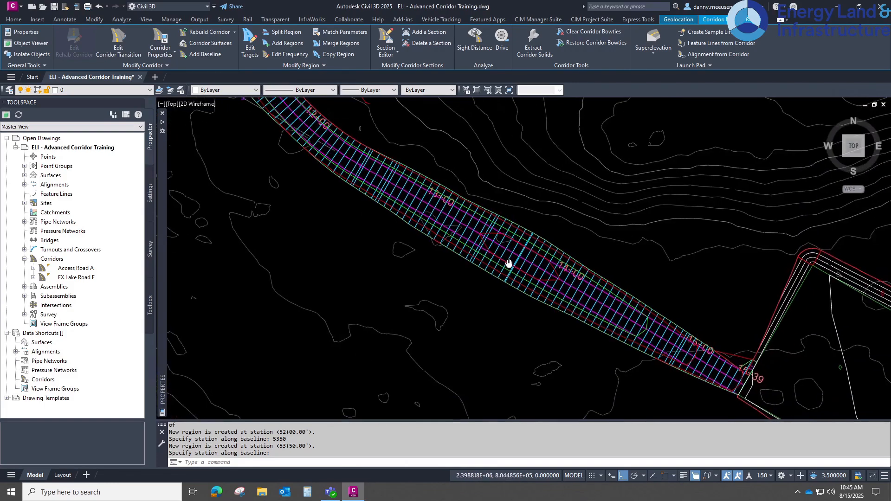
scroll(510, 259, "up", 2)
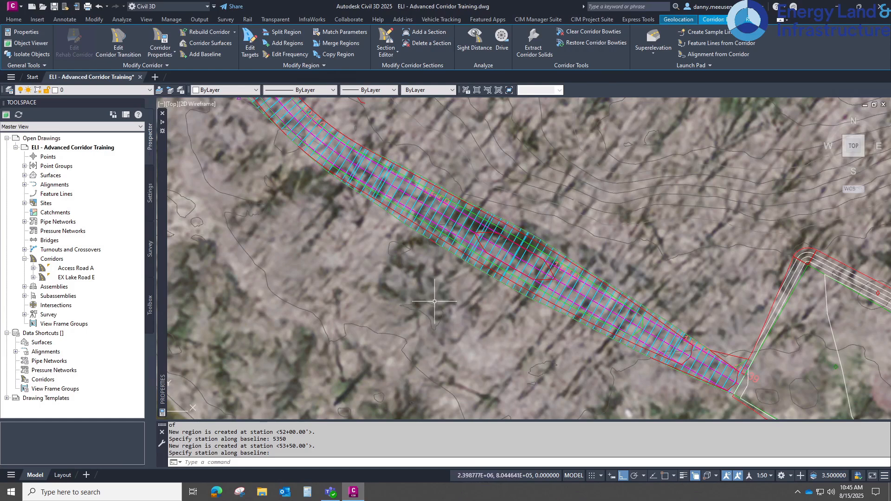
scroll(466, 239, "down", 2)
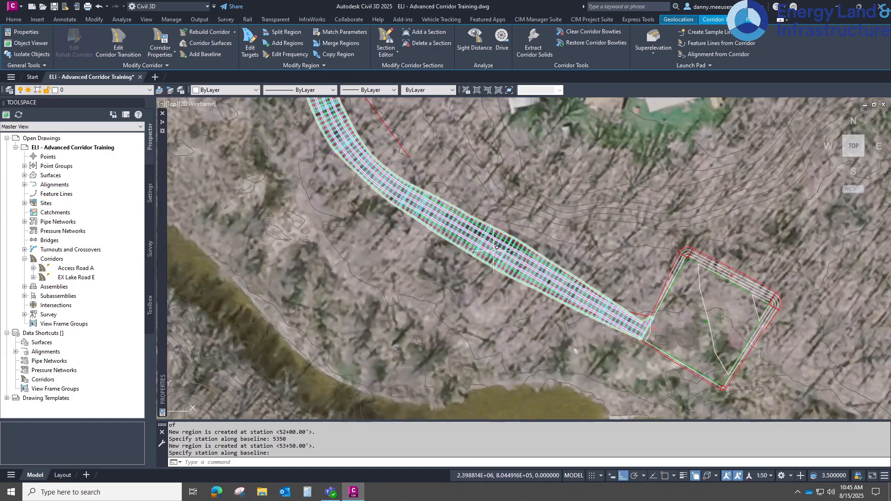
Copy the Access Road A assembly to an empty spot below the original
scroll(520, 261, "down", 6)
scroll(554, 244, "up", 6)
scroll(529, 253, "up", 4)
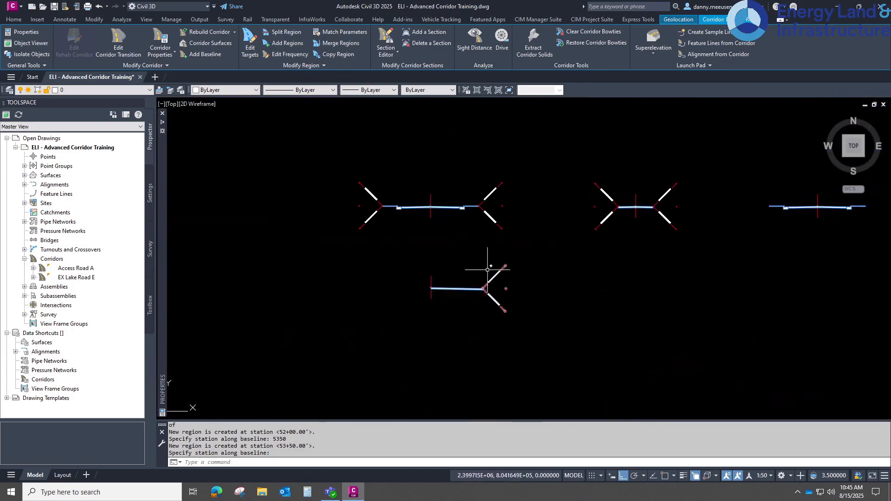
scroll(506, 274, "up", 4)
middle_click_drag(689, 179, 519, 270)
scroll(573, 213, "down", 4)
key("Escape")
key("Escape")
key("Escape")
Erase the cut and fill slope subassemblies from both sides of the copied Access Road A assembly
left_click(574, 215)
left_click(560, 223)
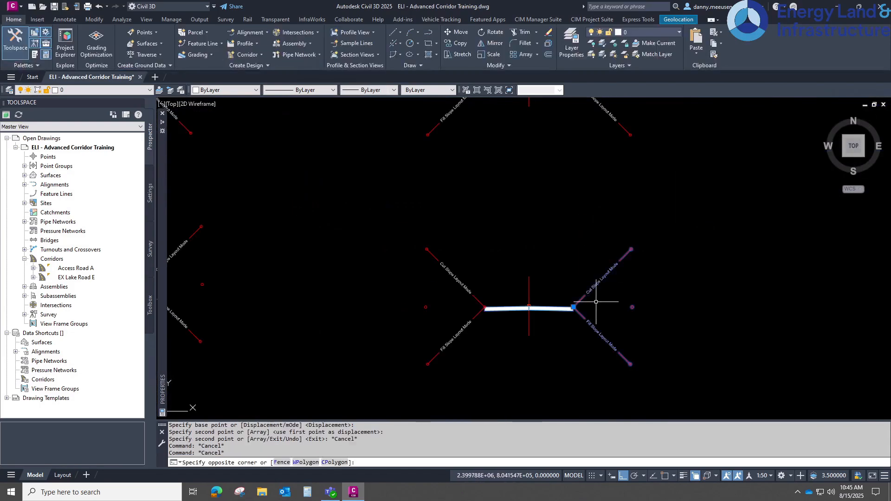
left_click(594, 304)
type("e")
key("Return")
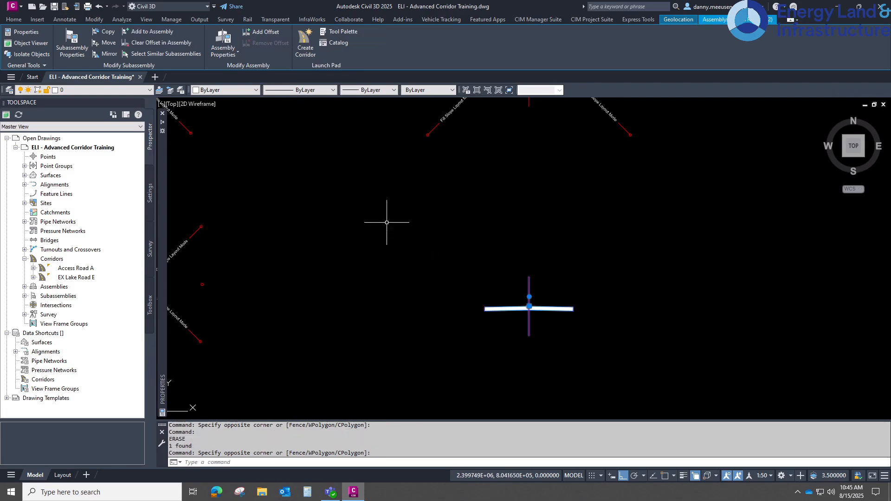
Rename the copied assembly as Access Road A - Bridge
left_click(222, 46)
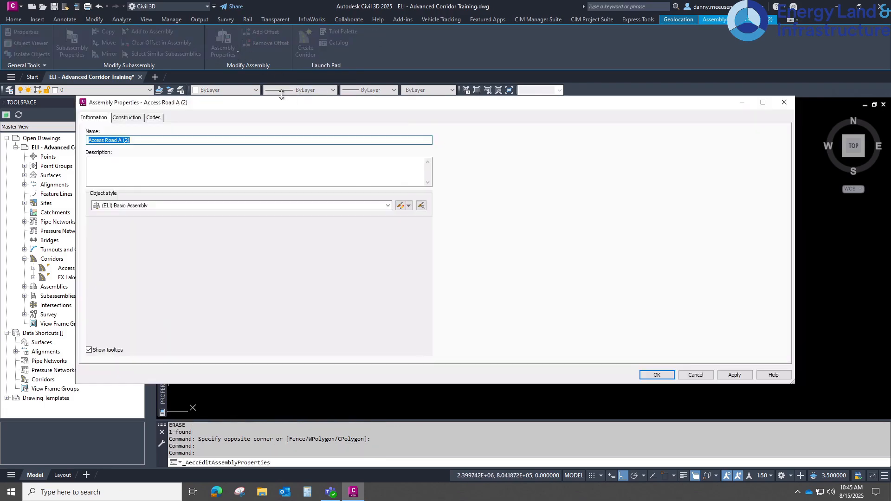
left_click(168, 140)
type("- Bridge")
left_click(748, 374)
left_click(657, 373)
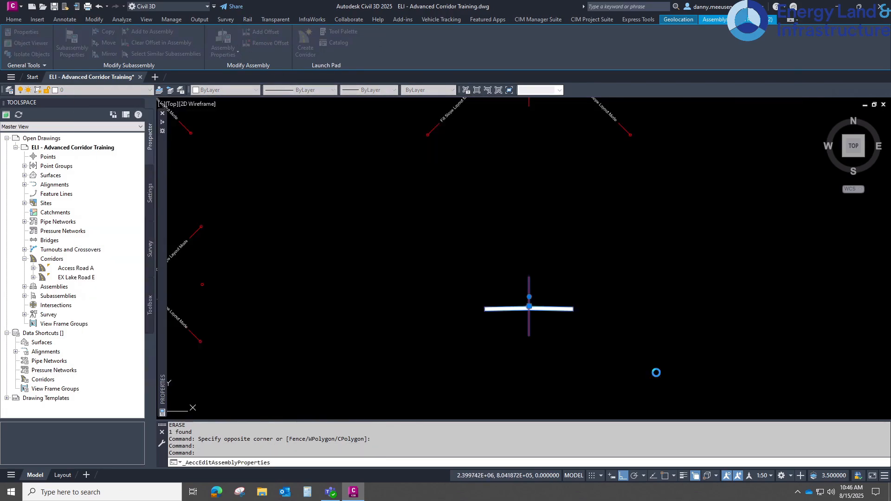
Open the Access Road A corridor's properties at its baseline and region parameters
scroll(645, 328, "down", 10)
middle_click_drag(345, 213, 513, 247)
scroll(455, 205, "up", 8)
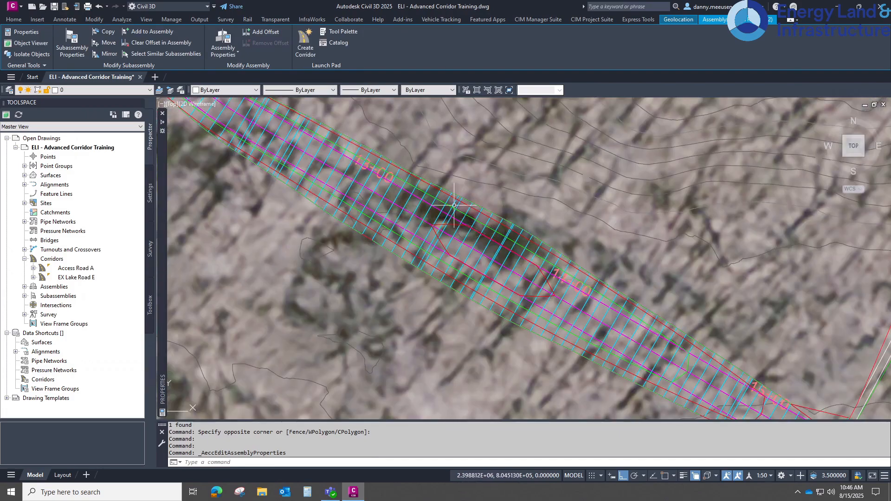
left_click(497, 213)
key("Escape")
key("Escape")
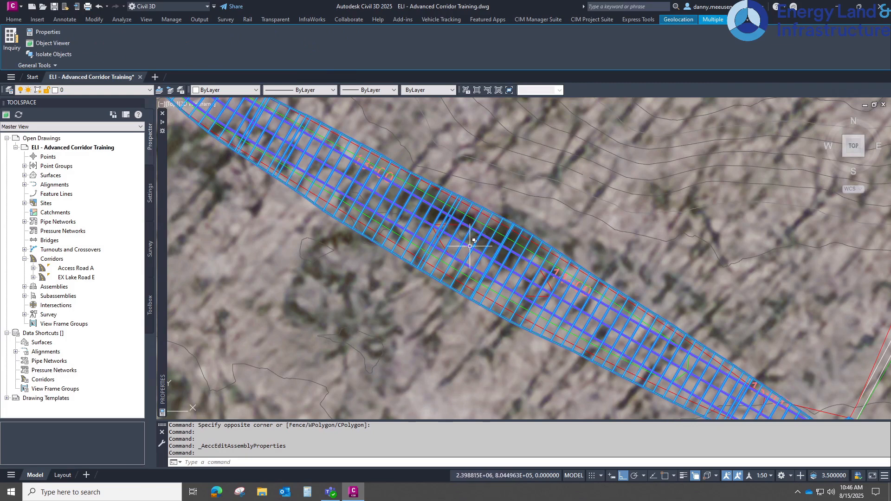
left_click(526, 263)
left_click(522, 282)
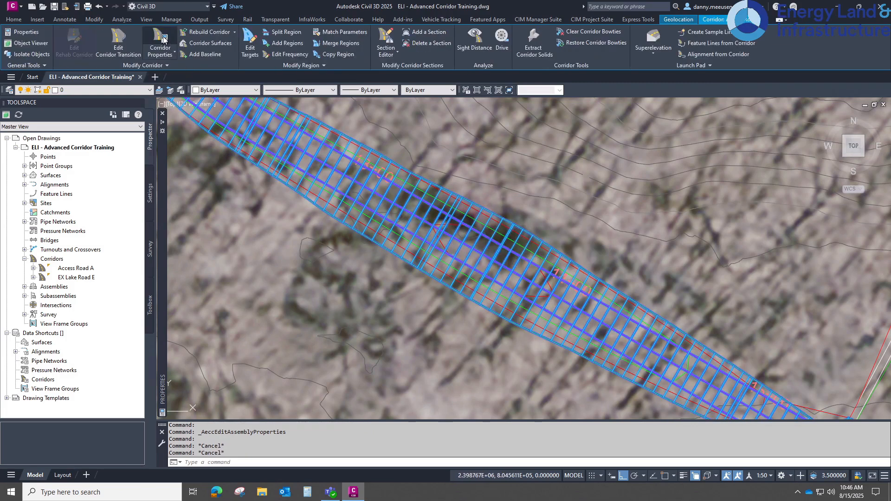
left_click(164, 39)
Split the Access Road A corridor region at stations 13+00 and 14+00
right_click(195, 205)
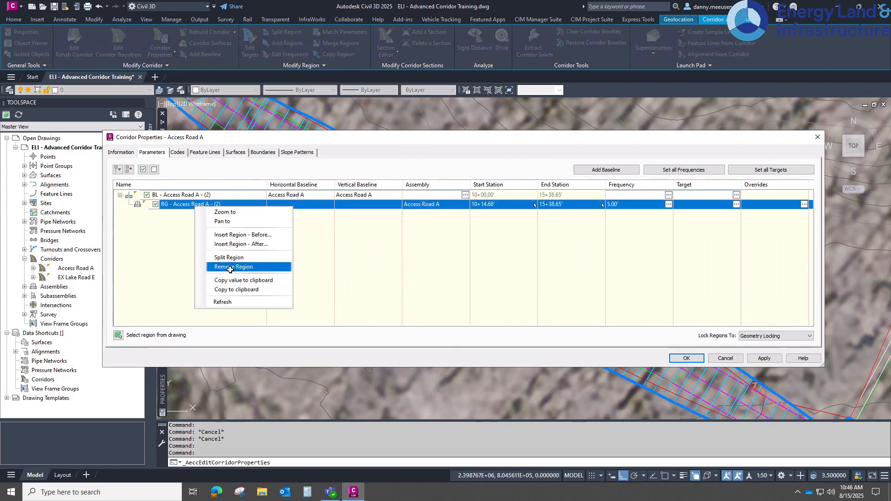
left_click(234, 258)
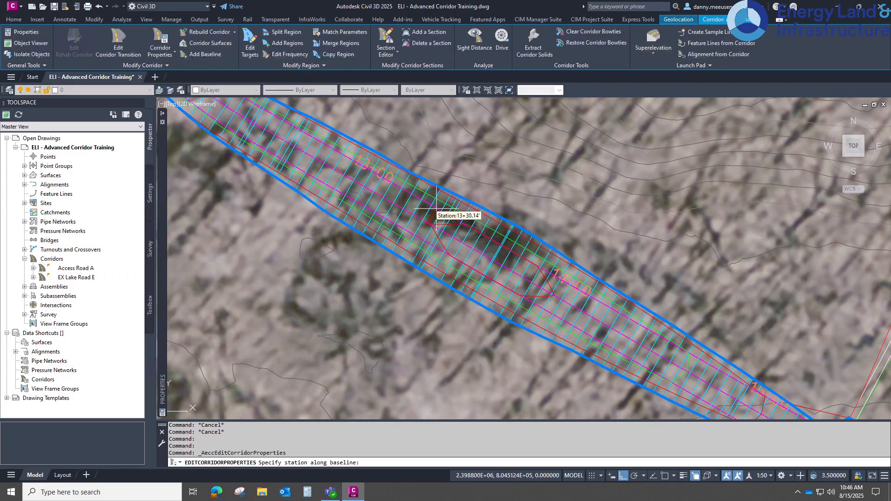
type("1300")
key("Return")
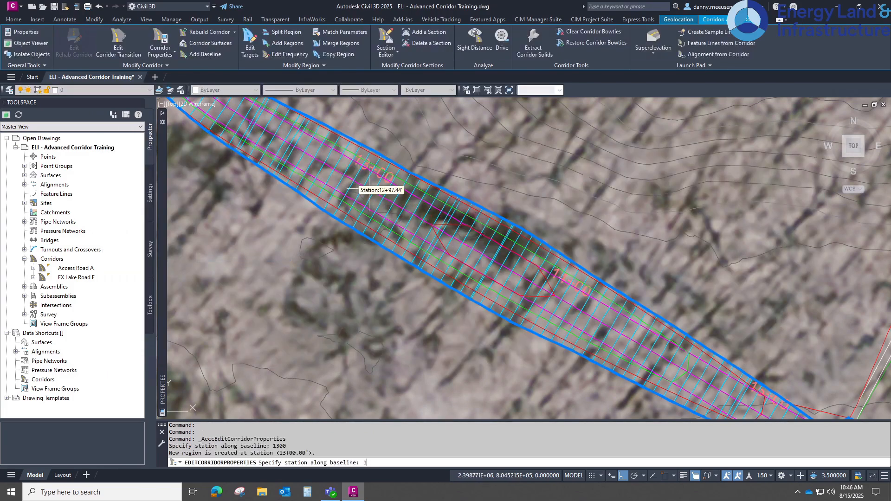
key("Return")
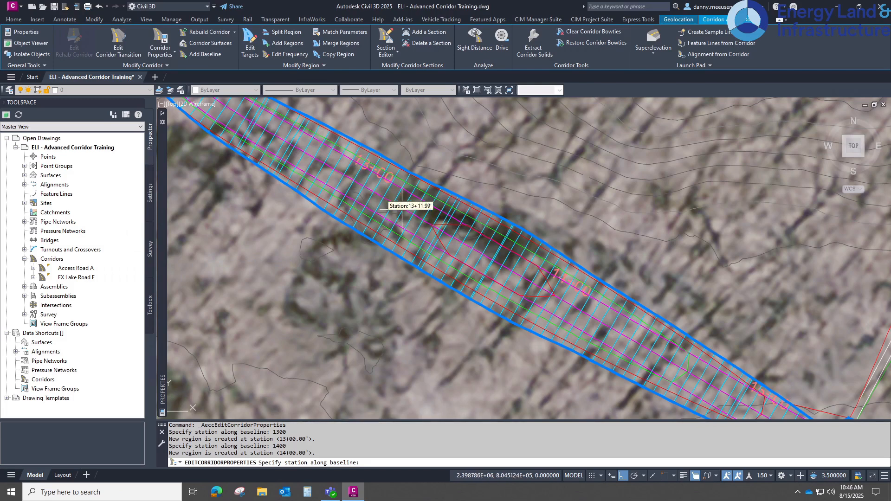
key("Return")
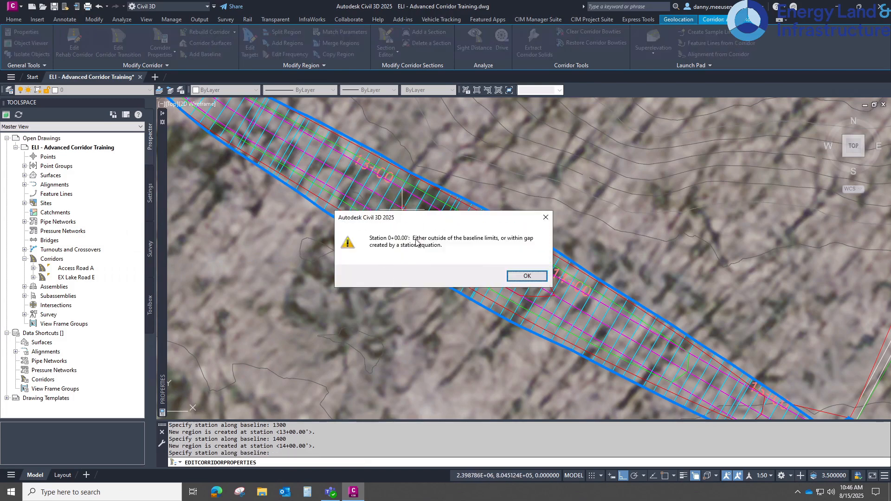
left_click(526, 277)
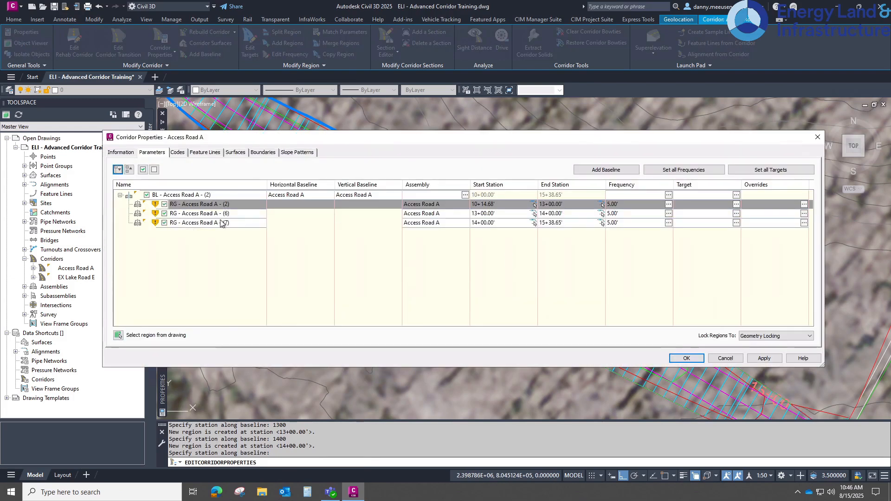
Assign the Access Road A - Bridge assembly to the region between stations 13+00 and 14+00 and rebuild the corridor
double_click(456, 211)
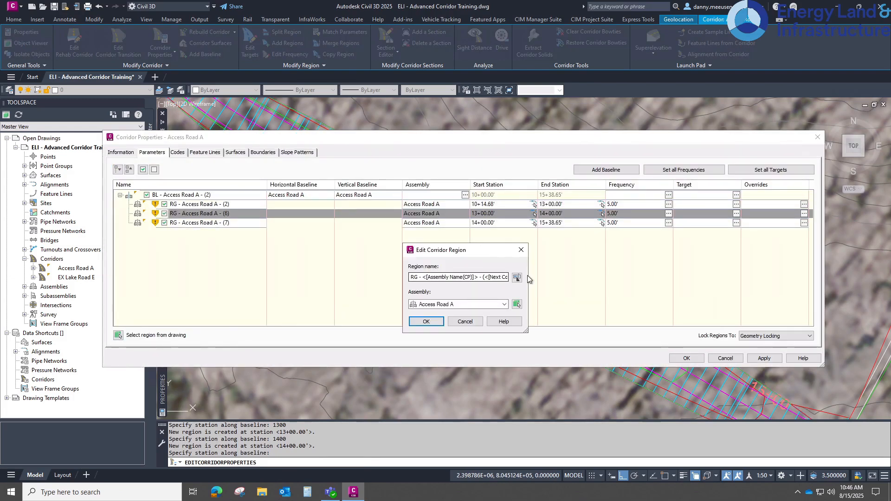
left_click(473, 305)
left_click(454, 328)
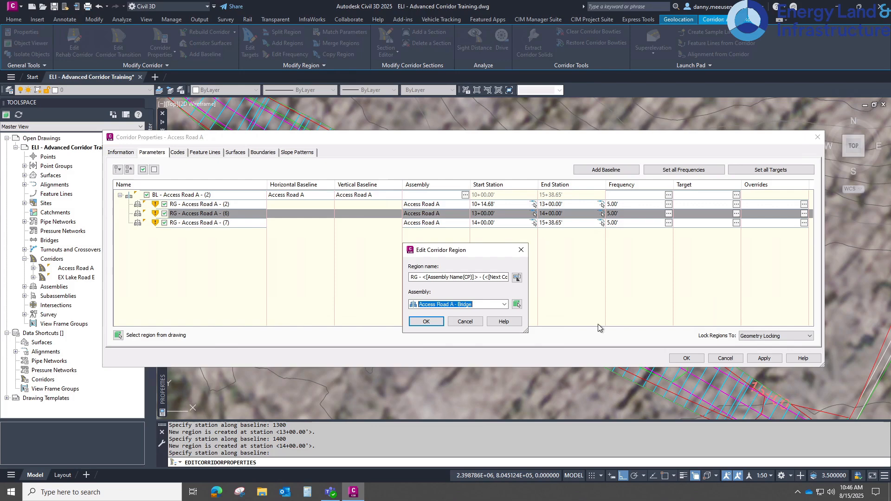
left_click(424, 321)
left_click(764, 359)
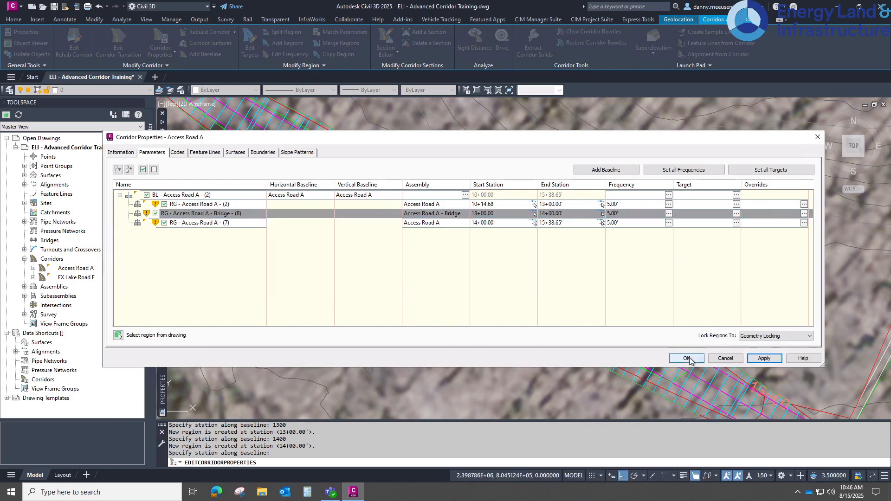
left_click(687, 358)
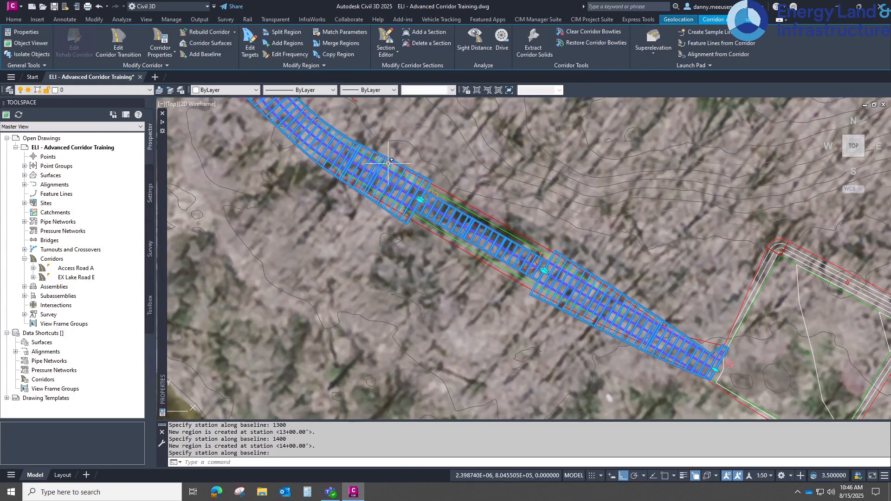
Inspect the rebuilt Access Road A bridge region within the site and list the drawing's surfaces
scroll(427, 181, "up", 2)
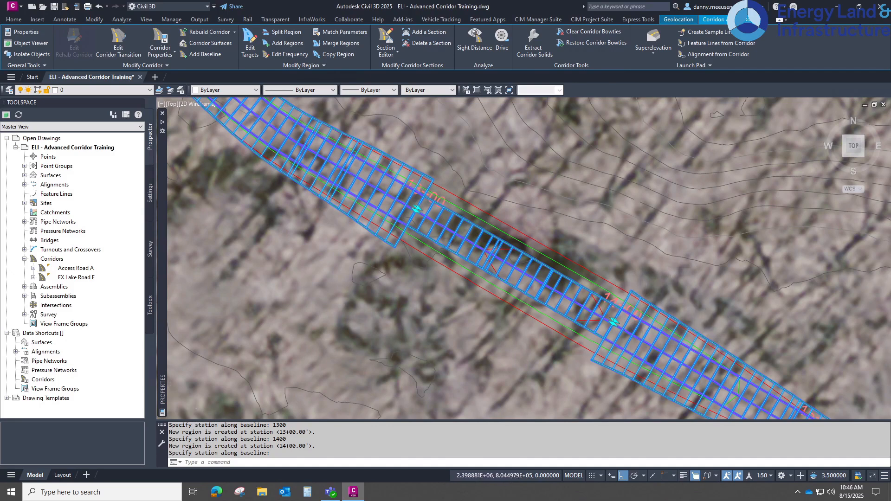
scroll(663, 252, "down", 2)
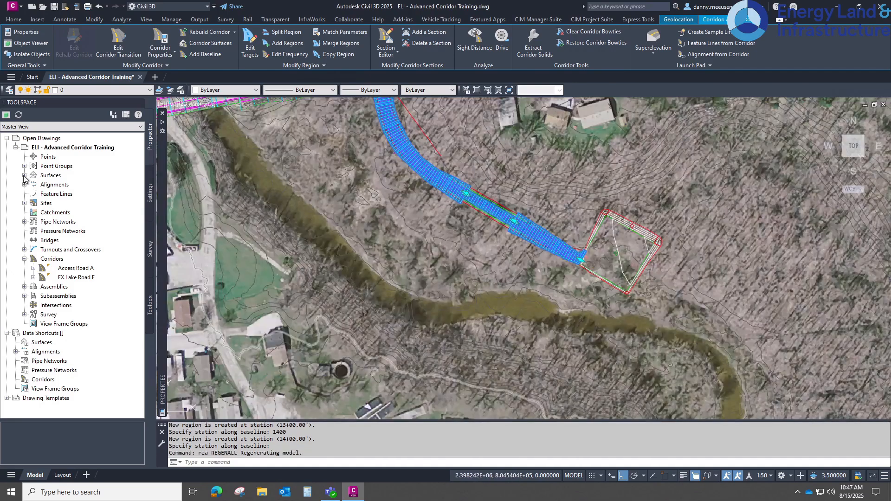
left_click(25, 175)
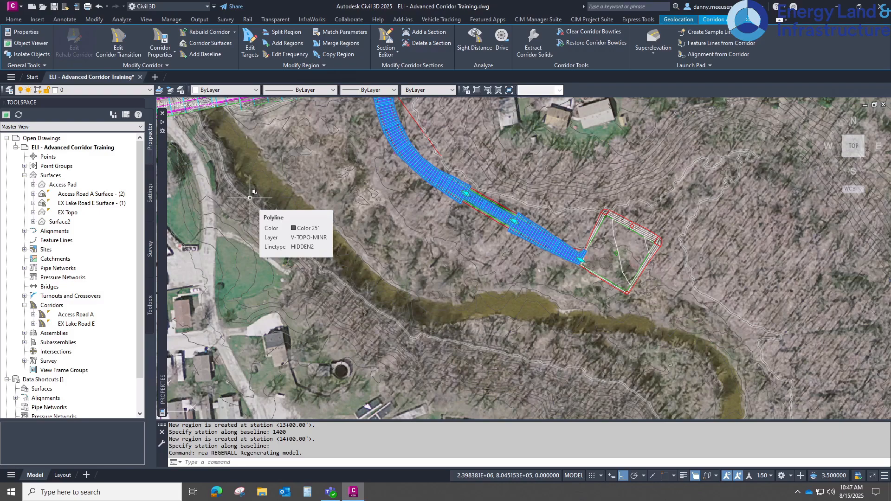
scroll(532, 218, "down", 3)
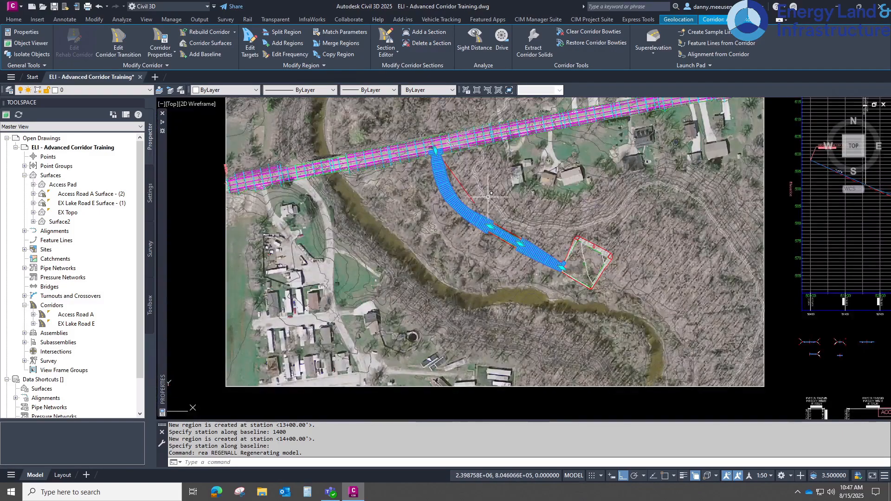